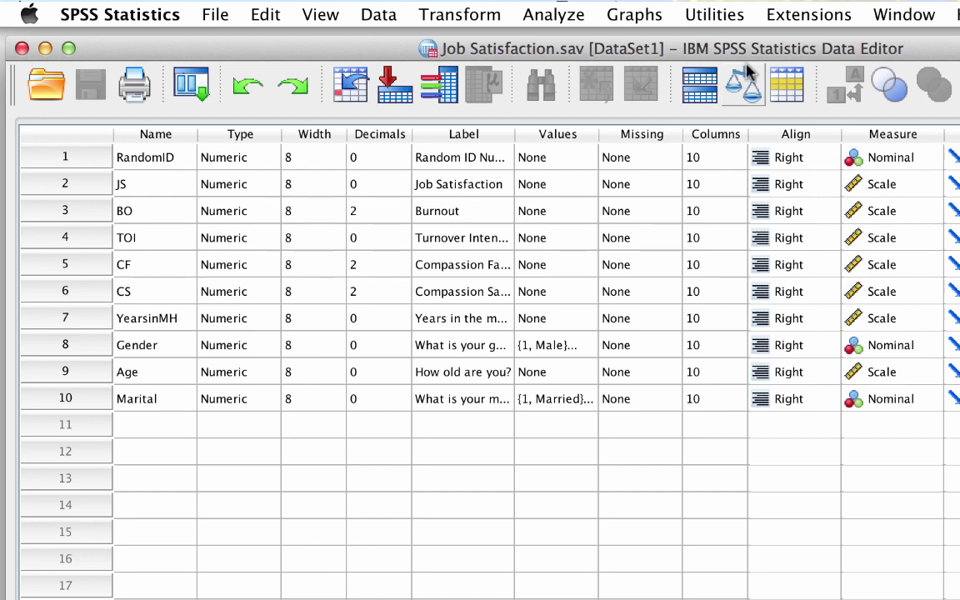
Open the Independent-Samples T Test setup and switch the variable list to names, then back to labels.
click(566, 18)
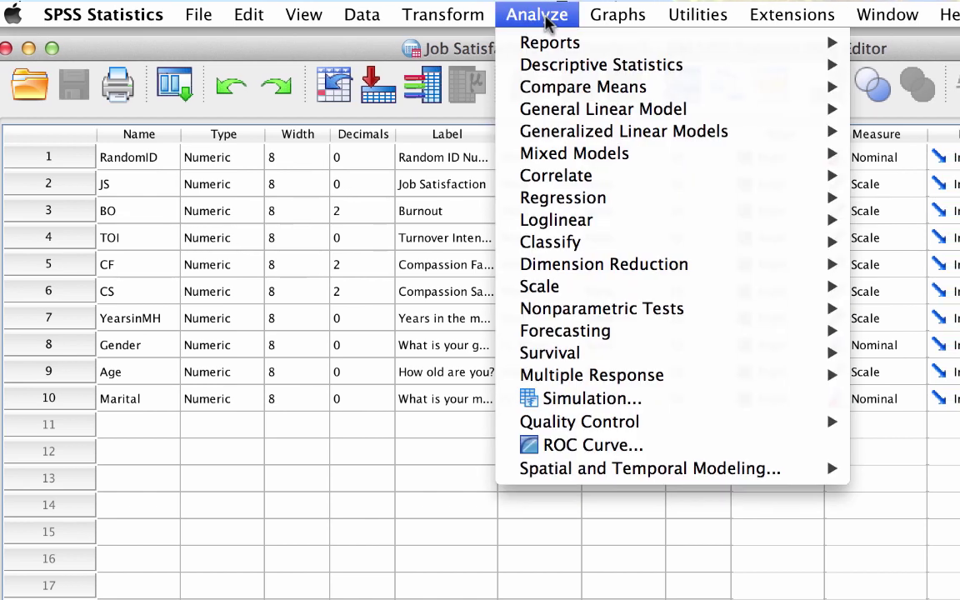
mouse_move(558, 89)
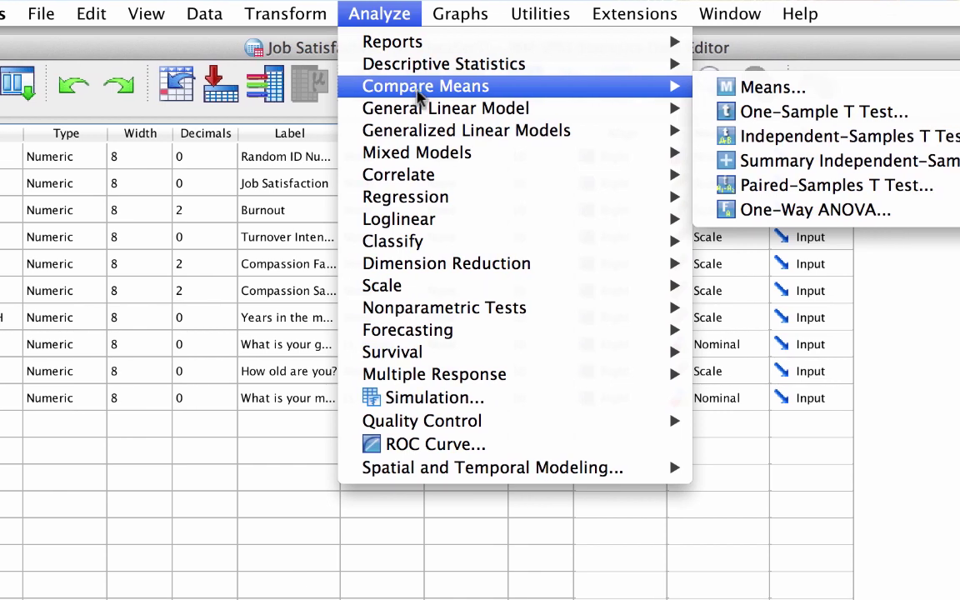
click(718, 138)
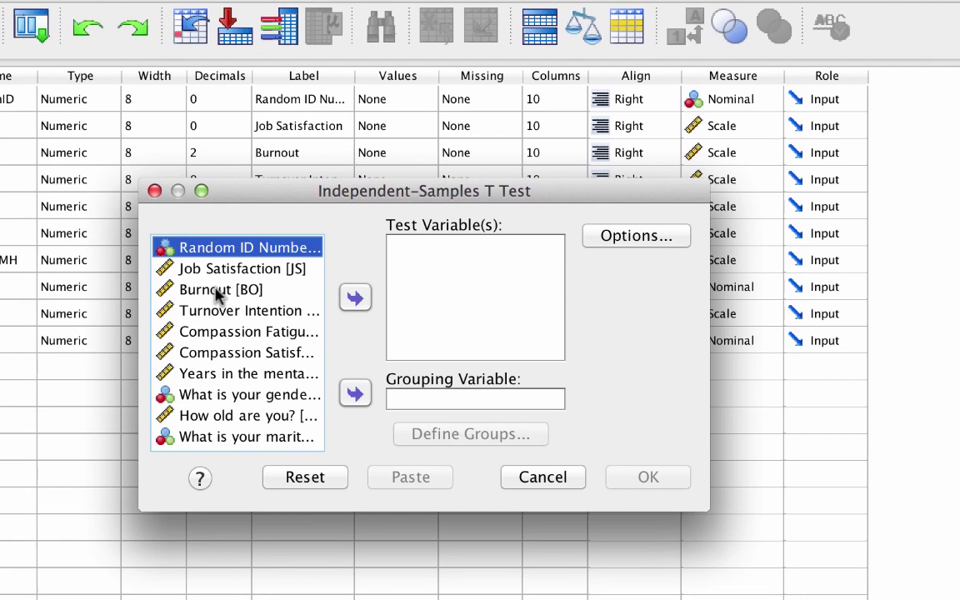
right_click(84, 348)
click(248, 308)
right_click(240, 281)
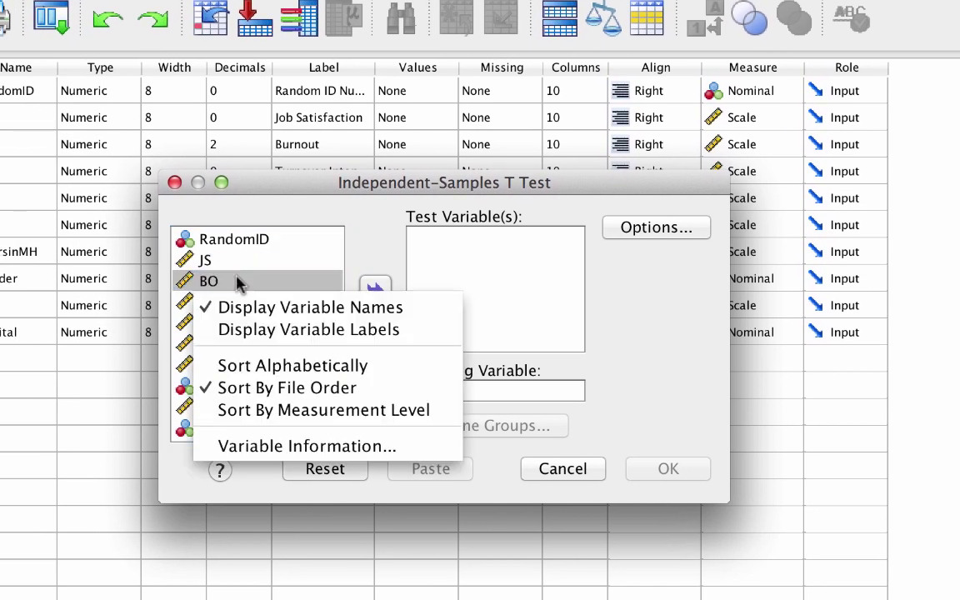
click(247, 331)
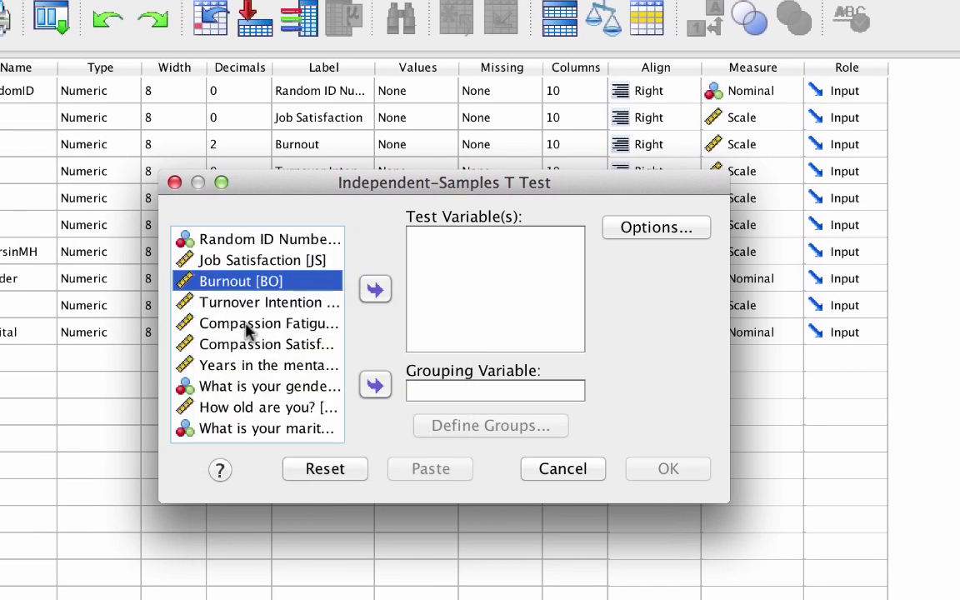
Test Job Satisfaction grouped by Gender, defining groups 1 and 2, and run it.
click(259, 261)
click(374, 290)
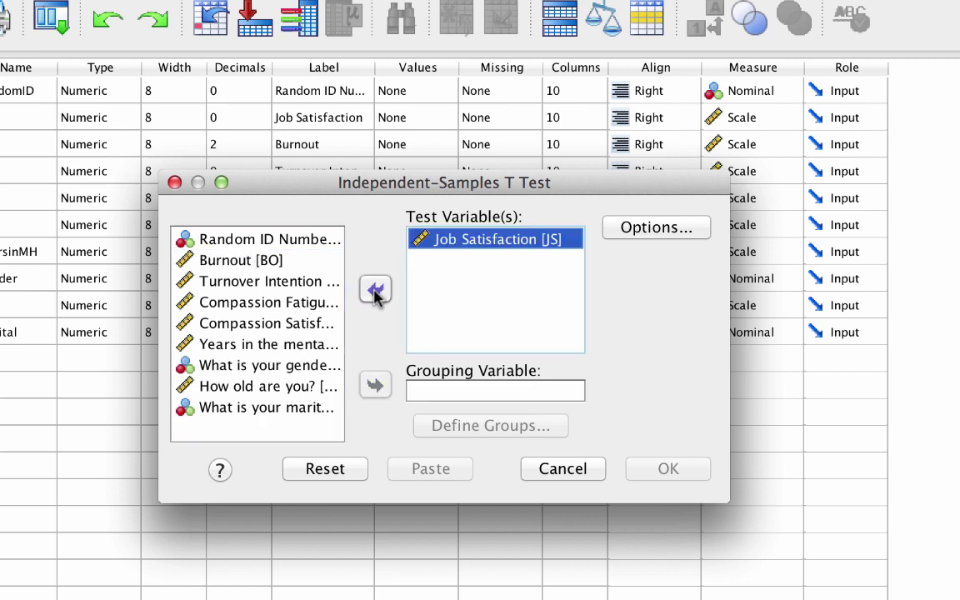
click(320, 370)
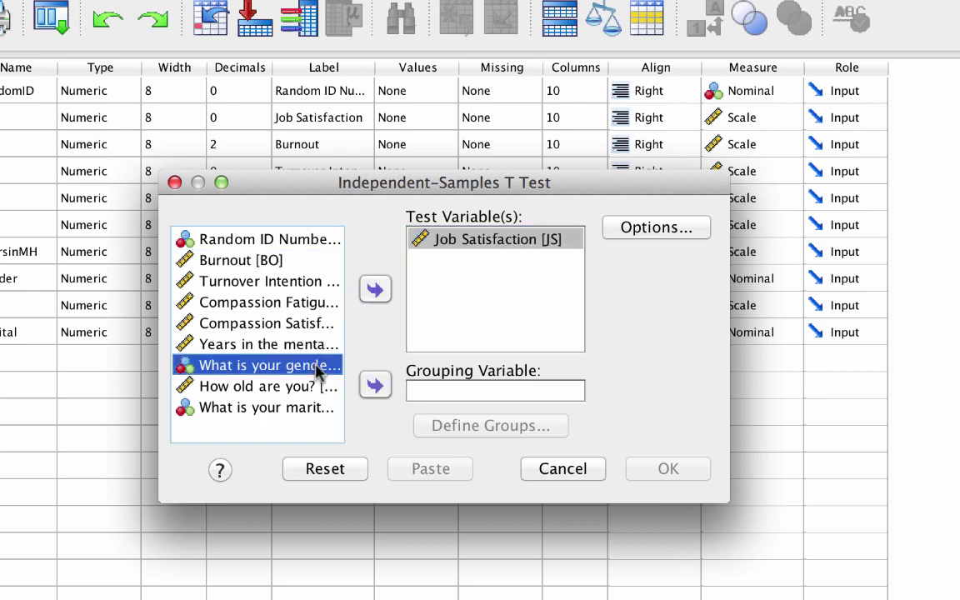
click(374, 387)
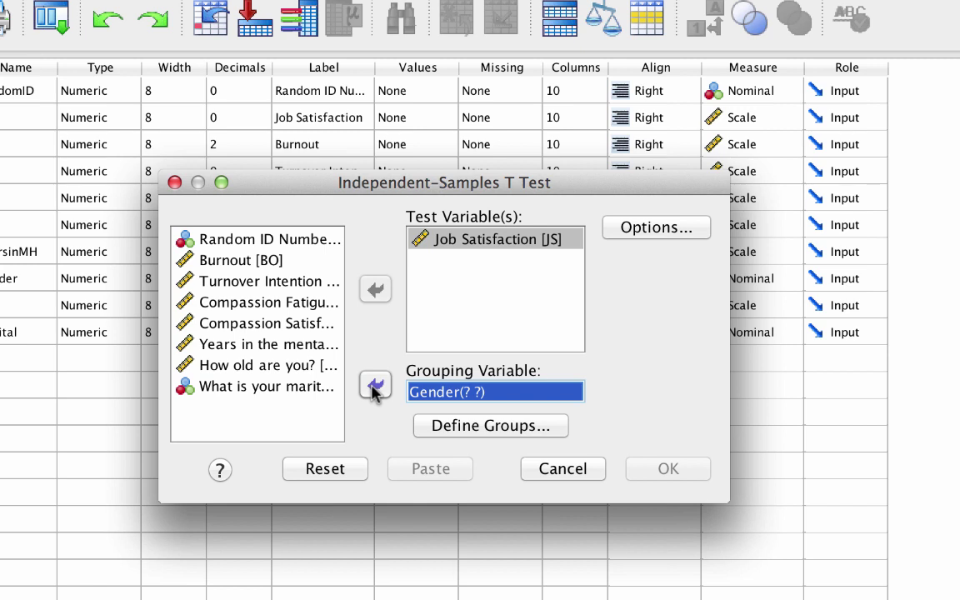
click(536, 426)
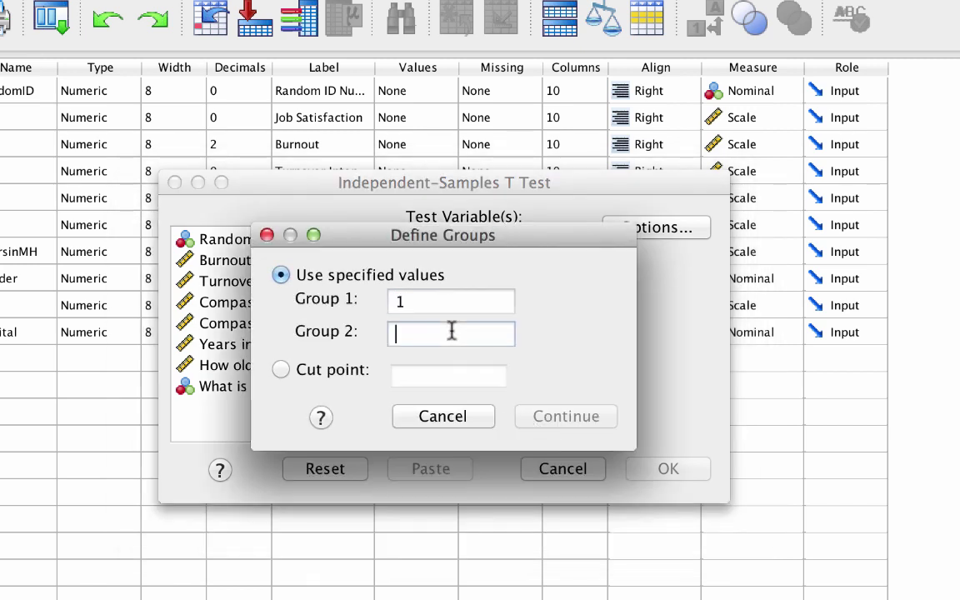
text(2)
click(568, 415)
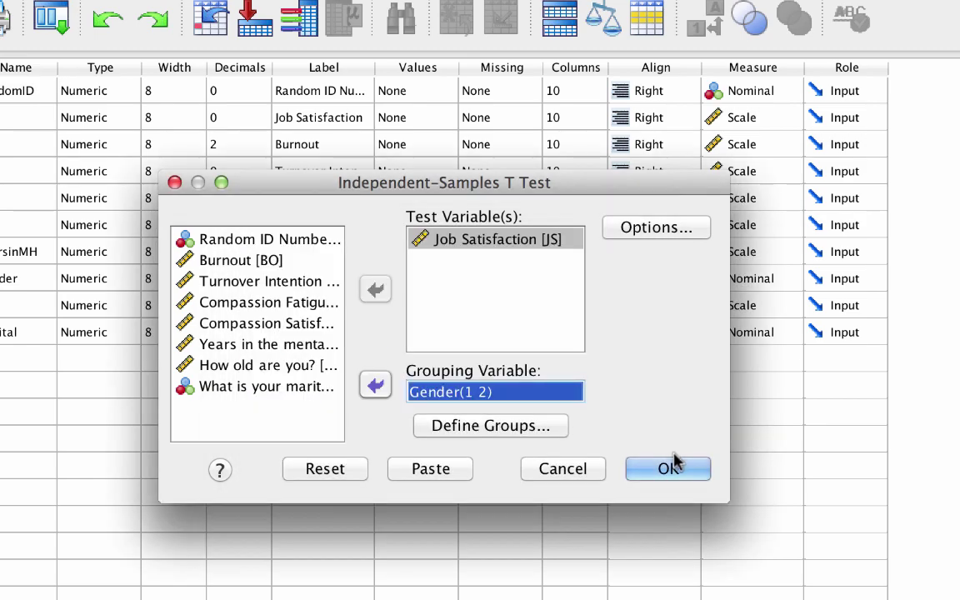
click(696, 474)
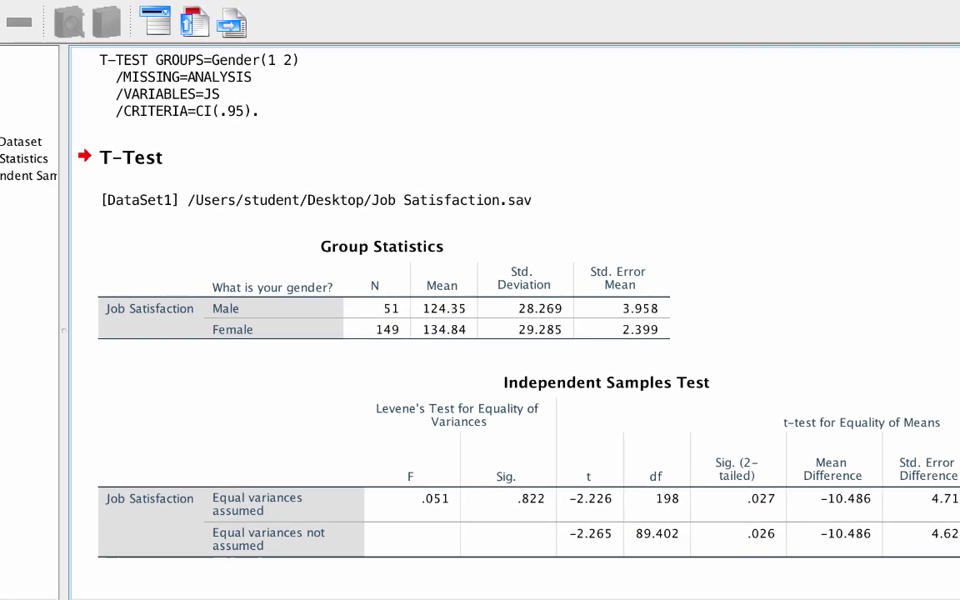
Copy the N, Mean and Std. Deviation values for both genders from the Group Statistics table.
click(463, 382)
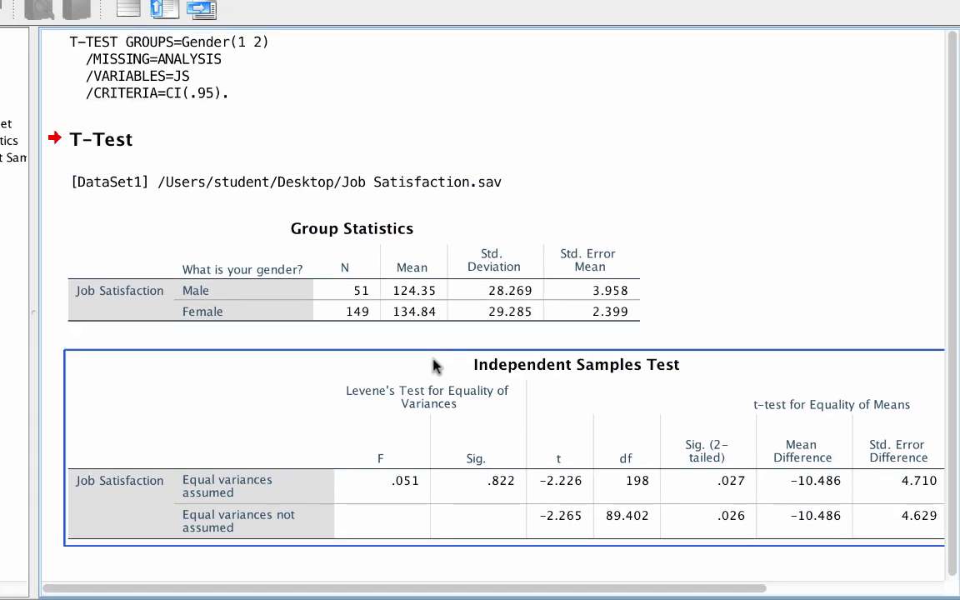
click(428, 283)
double_click(428, 283)
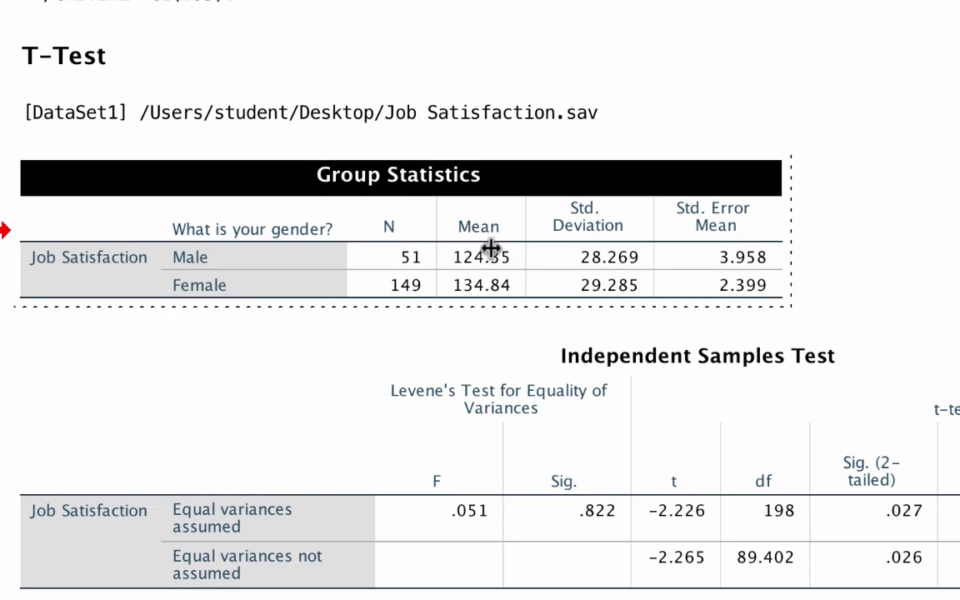
drag(385, 265, 577, 287)
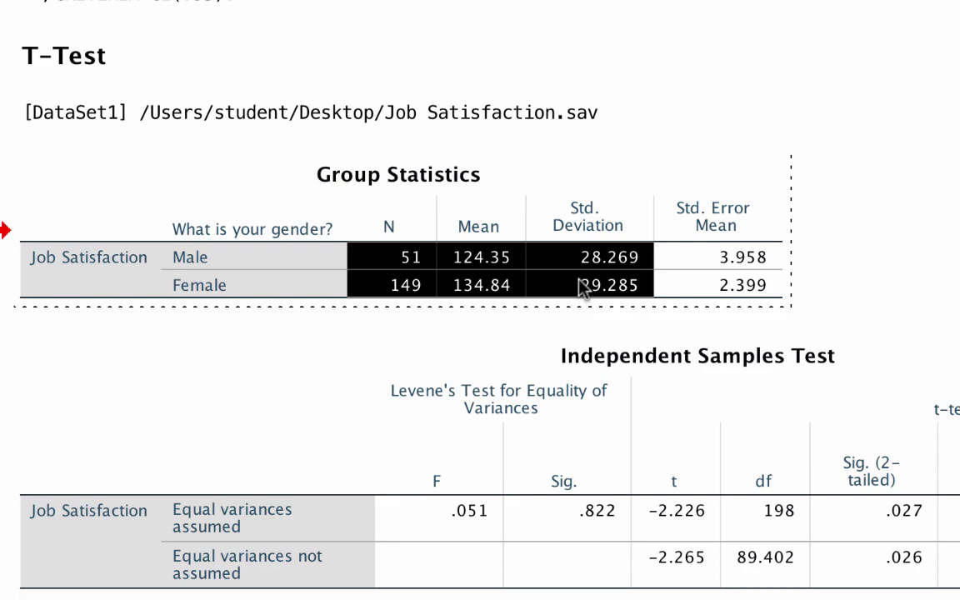
right_click(560, 259)
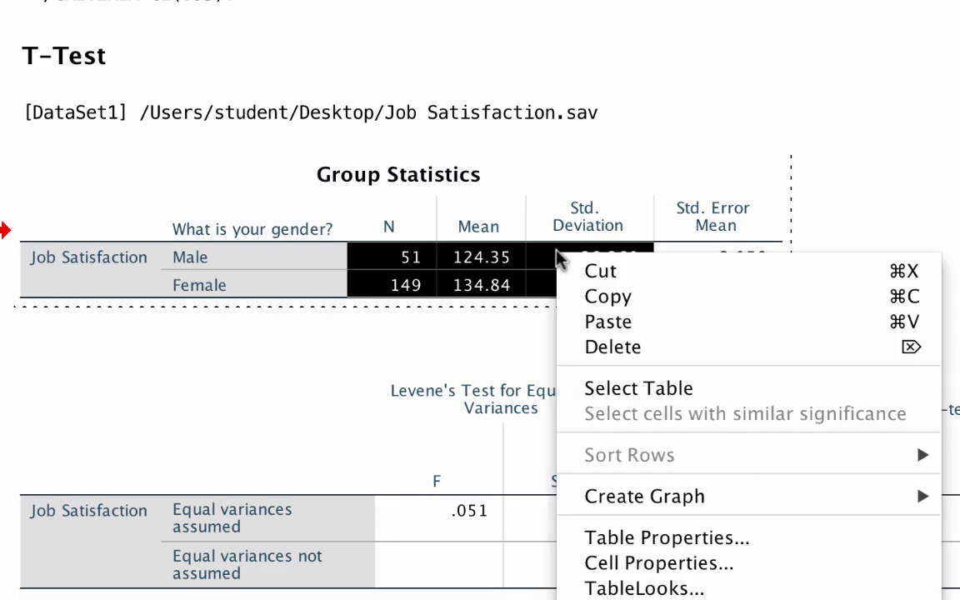
click(583, 298)
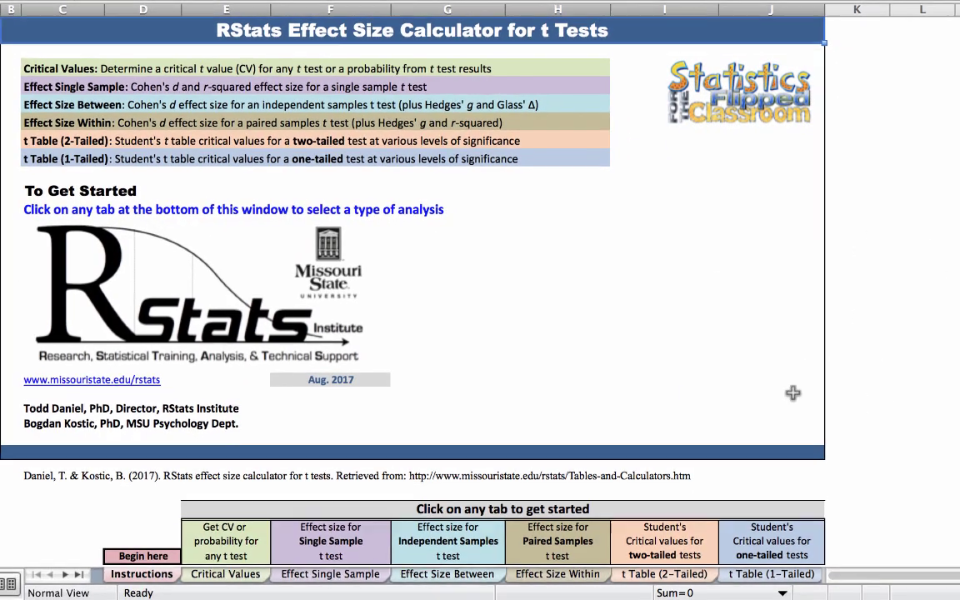
Paste the gender group statistics into the Effect Size Between sheet at the Group 1 N cell.
click(512, 406)
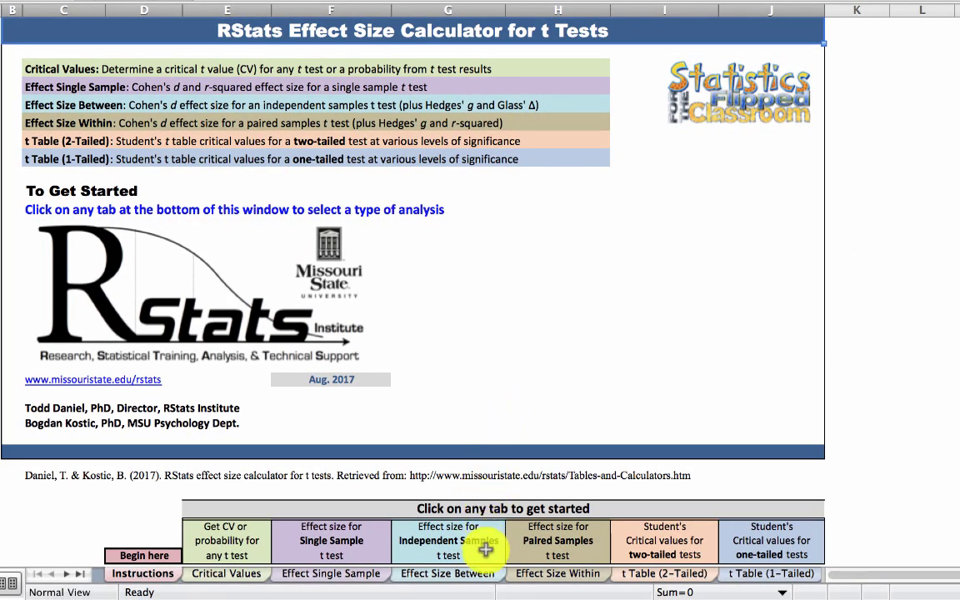
click(486, 575)
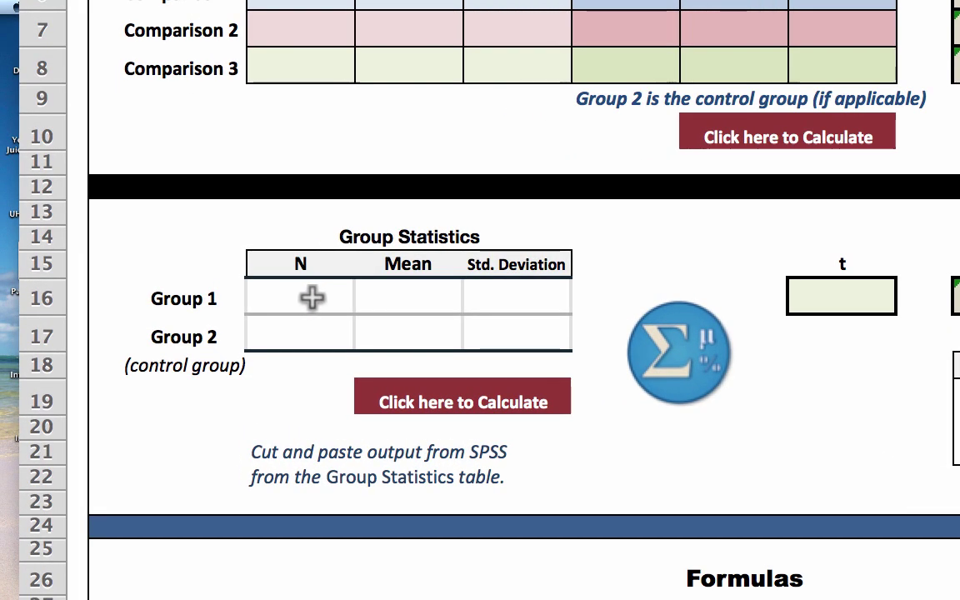
click(313, 297)
right_click(312, 297)
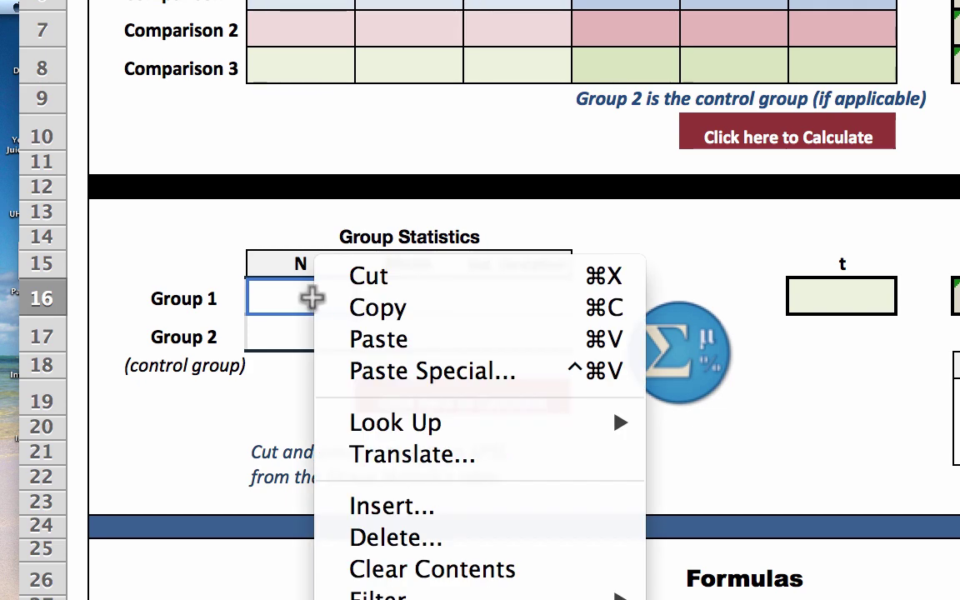
click(441, 340)
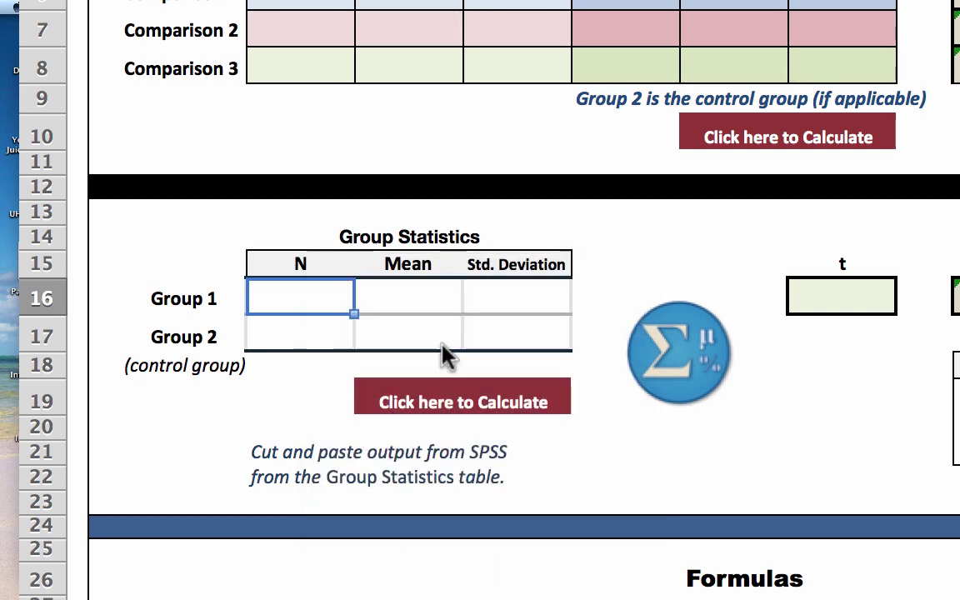
Calculate Cohen's d -0.36133 and Hedges' g -0.35996, then return to the SPSS Data Editor.
click(469, 403)
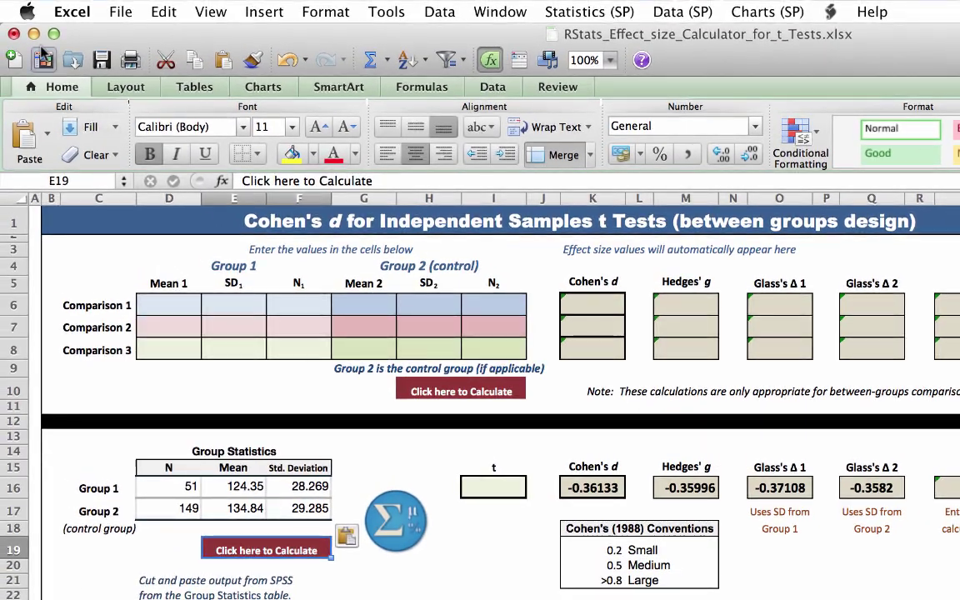
click(34, 35)
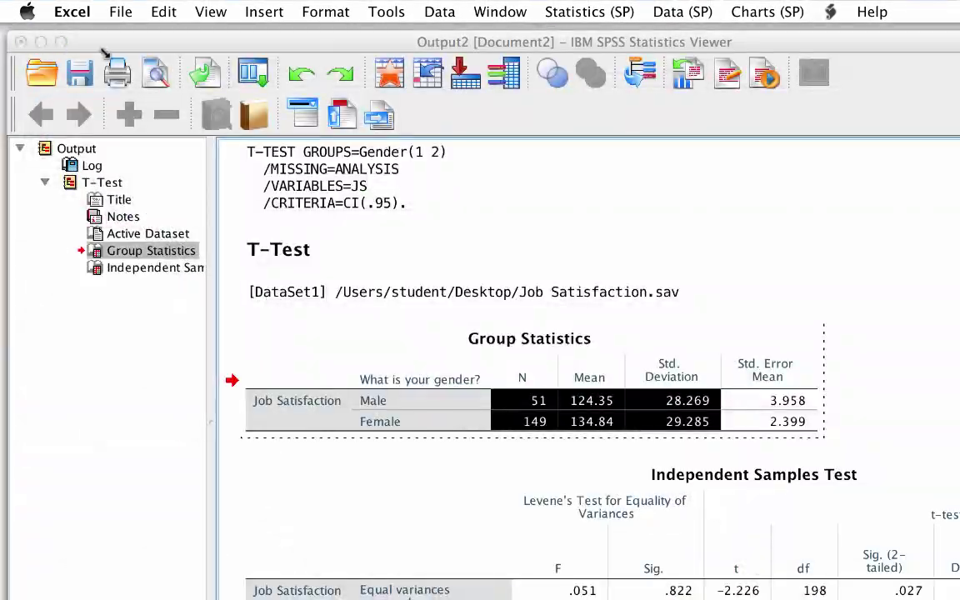
click(40, 42)
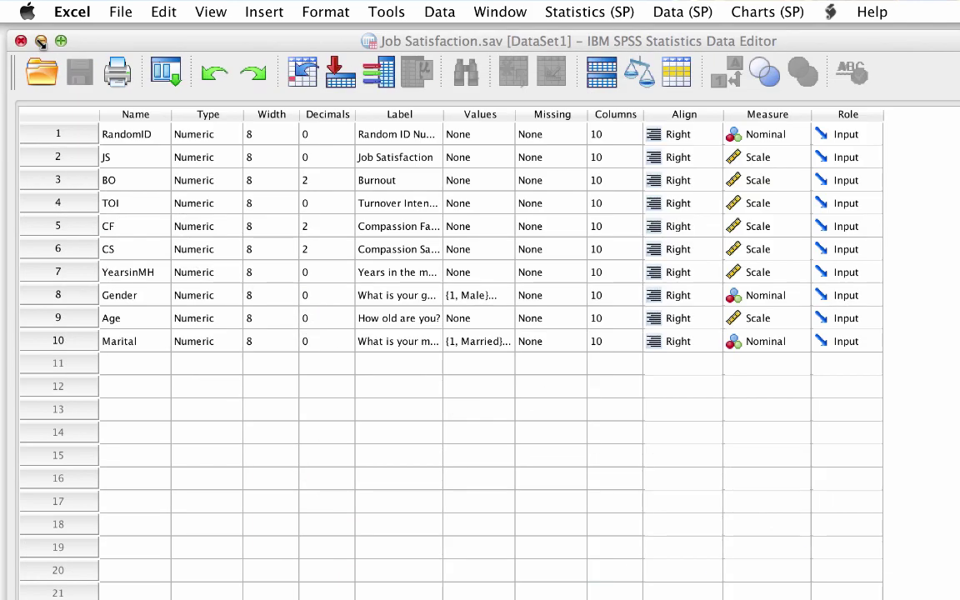
click(222, 40)
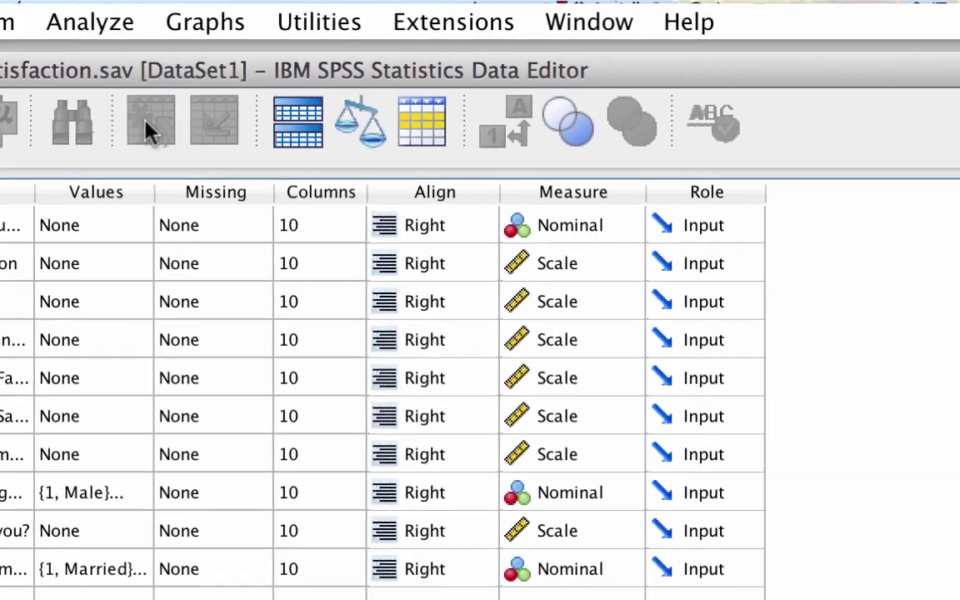
Run Descriptives on Job Satisfaction with 'Save standardized values as variables' ticked.
click(117, 21)
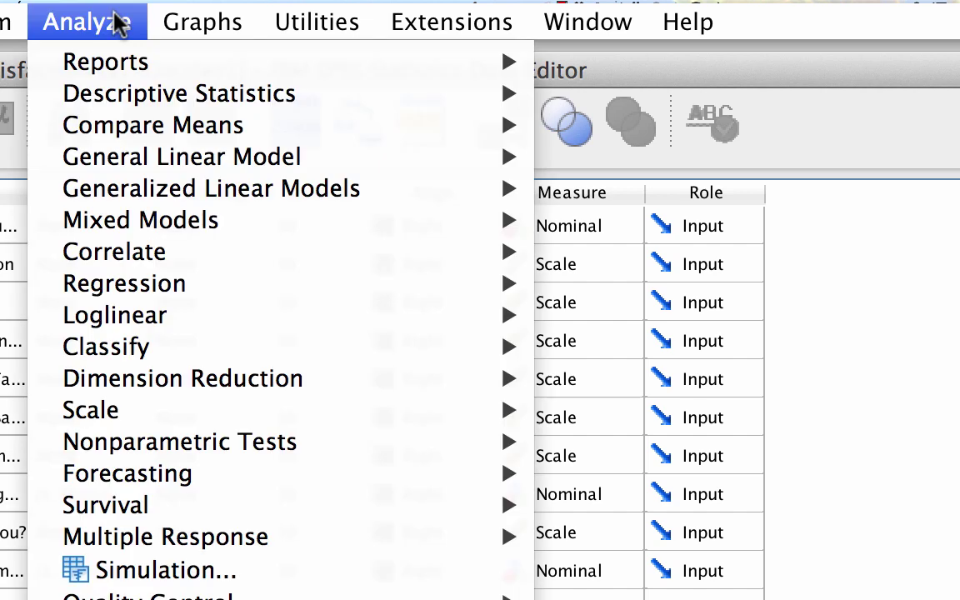
mouse_move(225, 98)
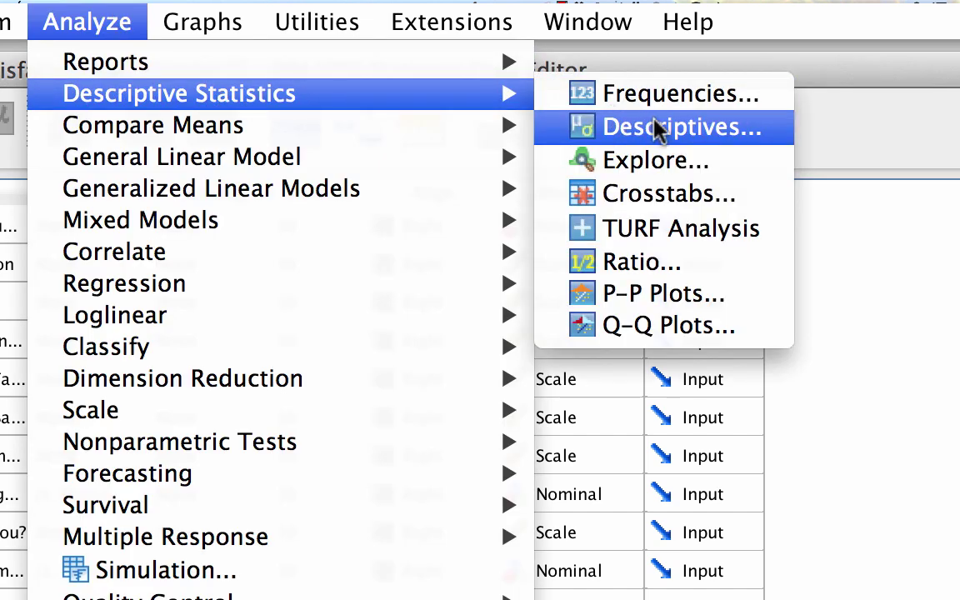
click(743, 127)
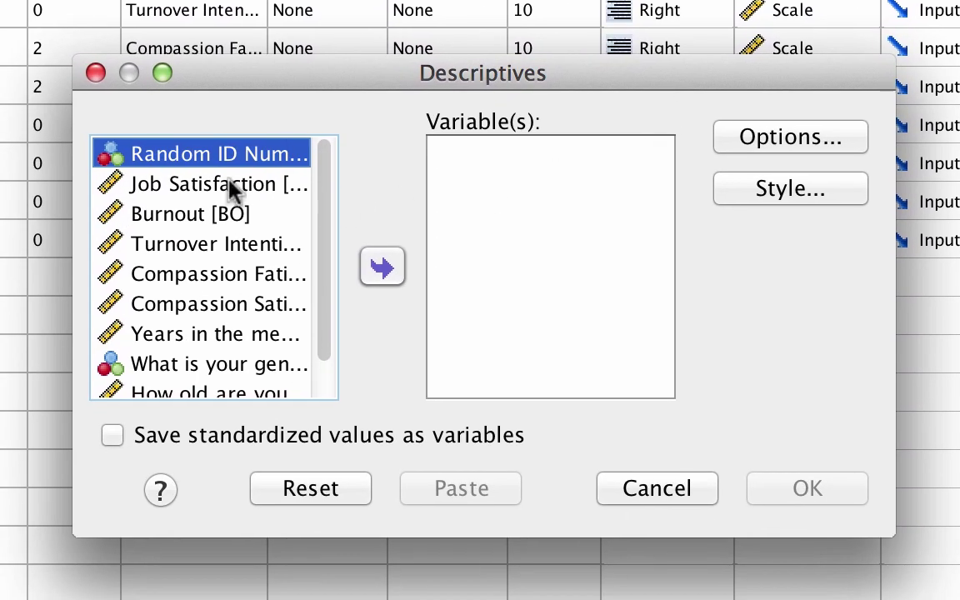
click(233, 187)
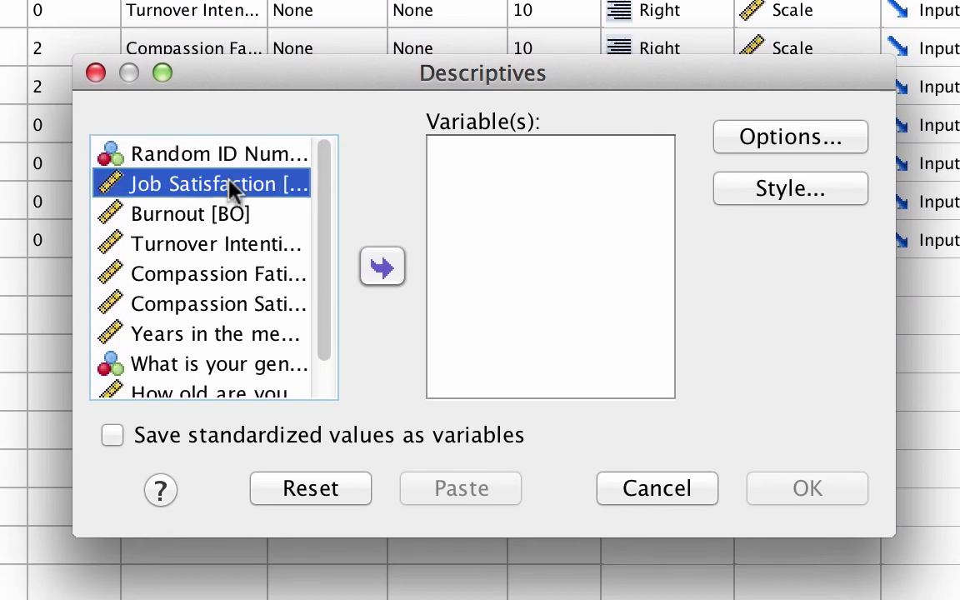
click(383, 265)
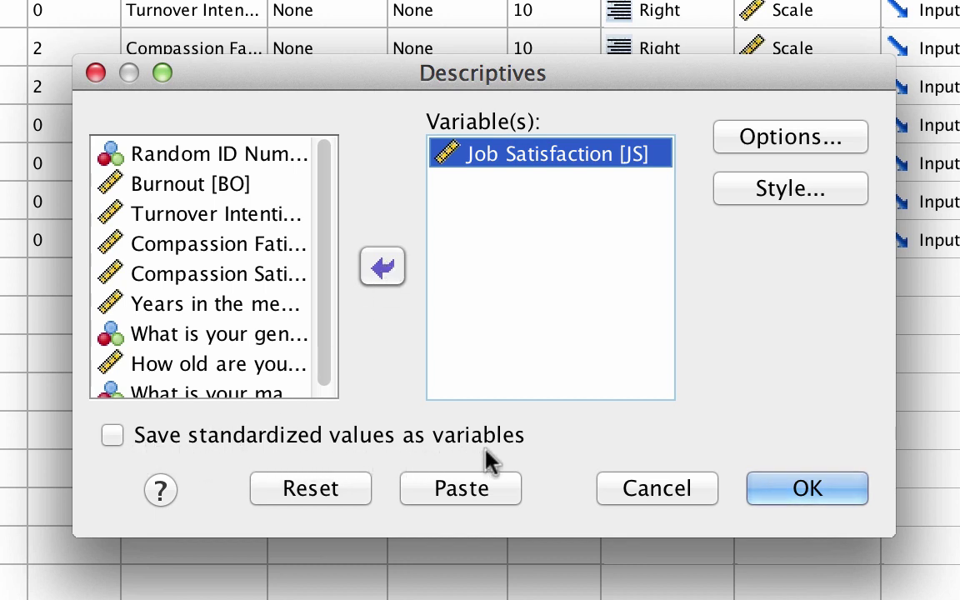
click(112, 437)
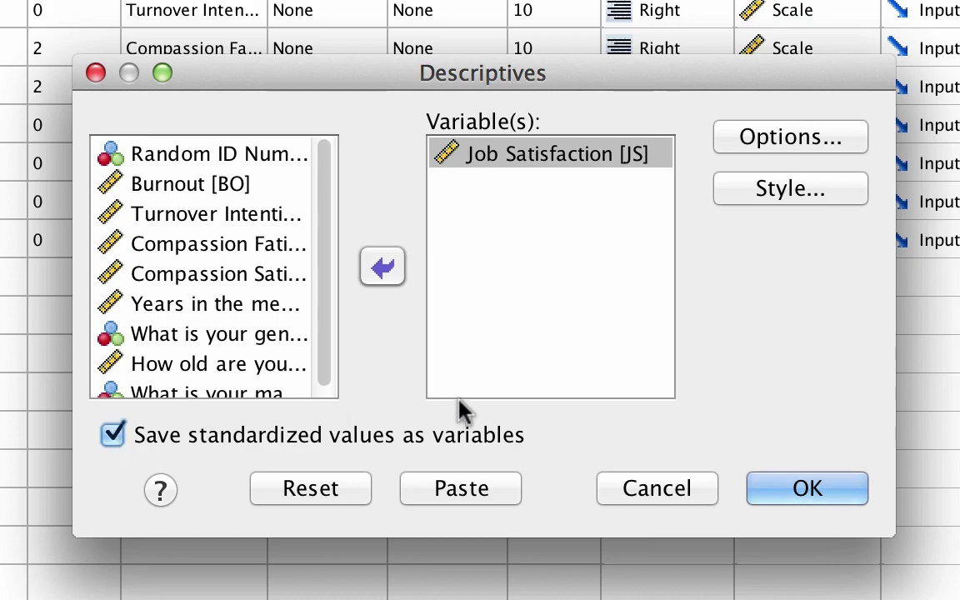
click(799, 488)
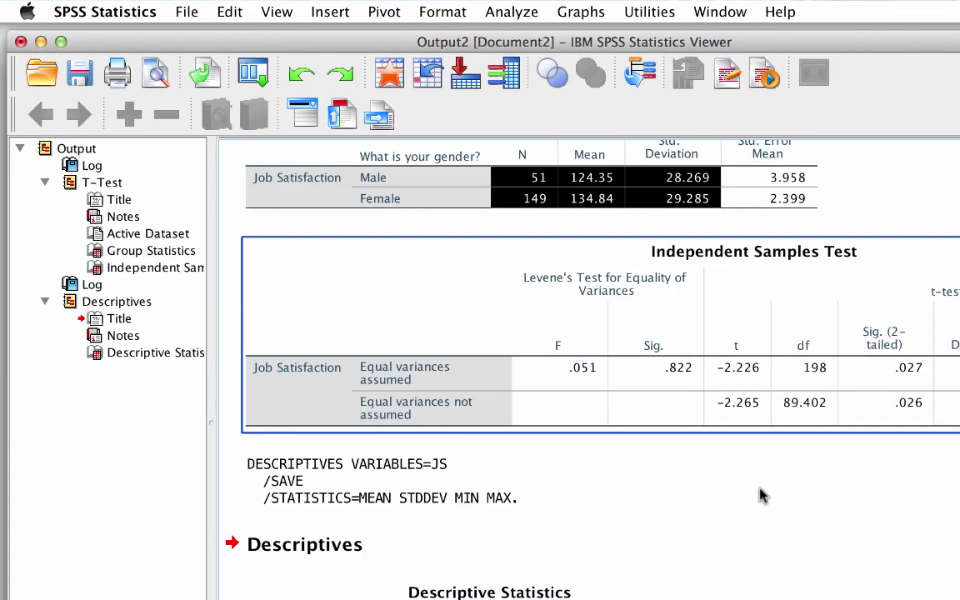
Widen the Label column so the new ZJS label 'Zscore: Job Satisfaction' shows in full.
click(39, 41)
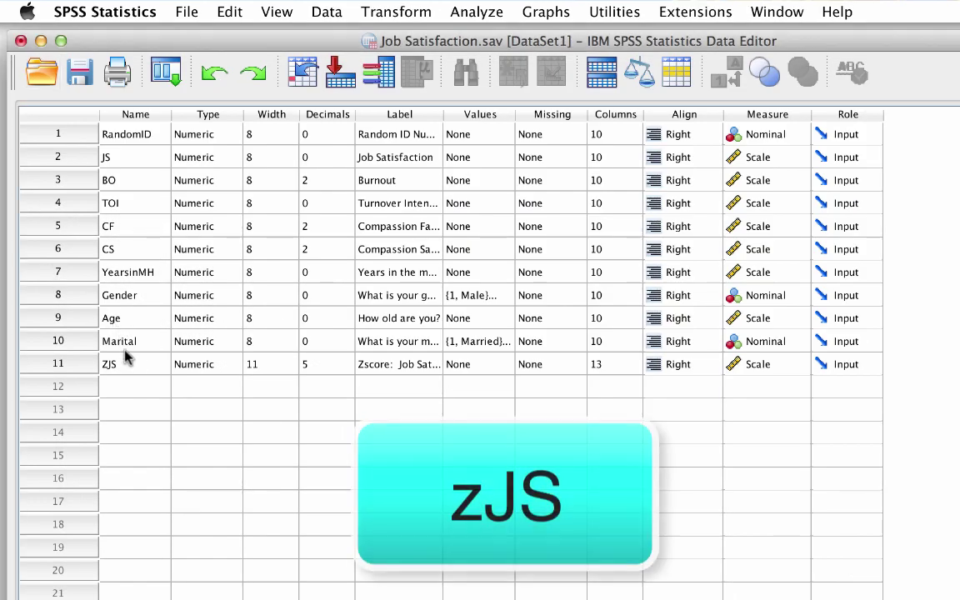
click(129, 361)
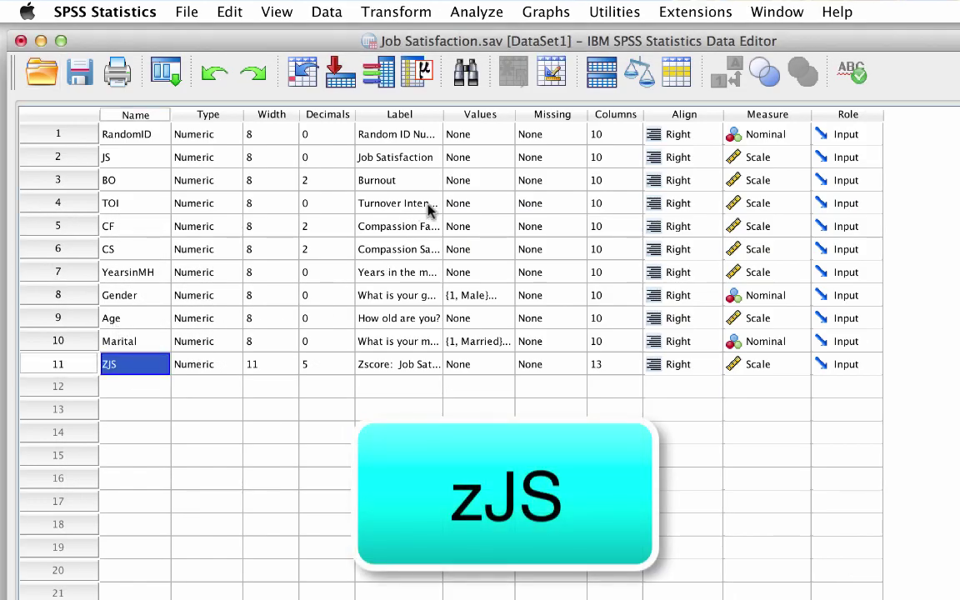
click(412, 115)
drag(442, 115, 491, 116)
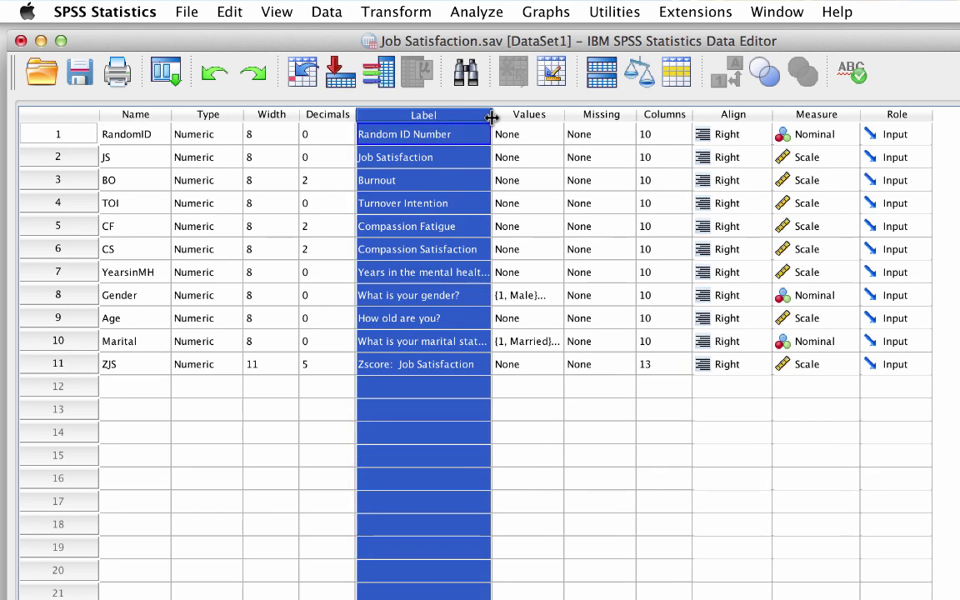
click(439, 364)
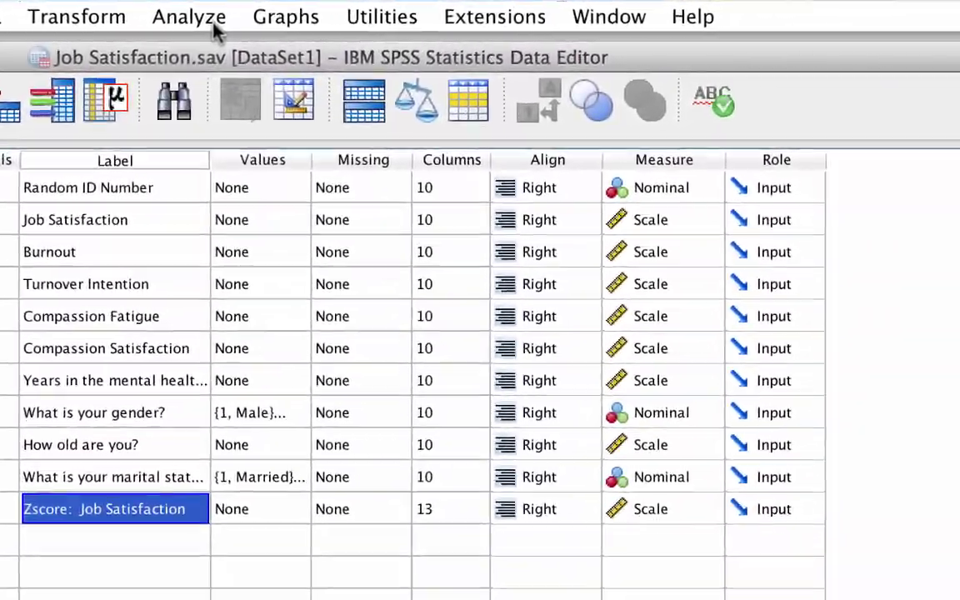
Swap Job Satisfaction for Zscore: Job Satisfaction as the test variable and rerun the Gender t-test.
click(388, 15)
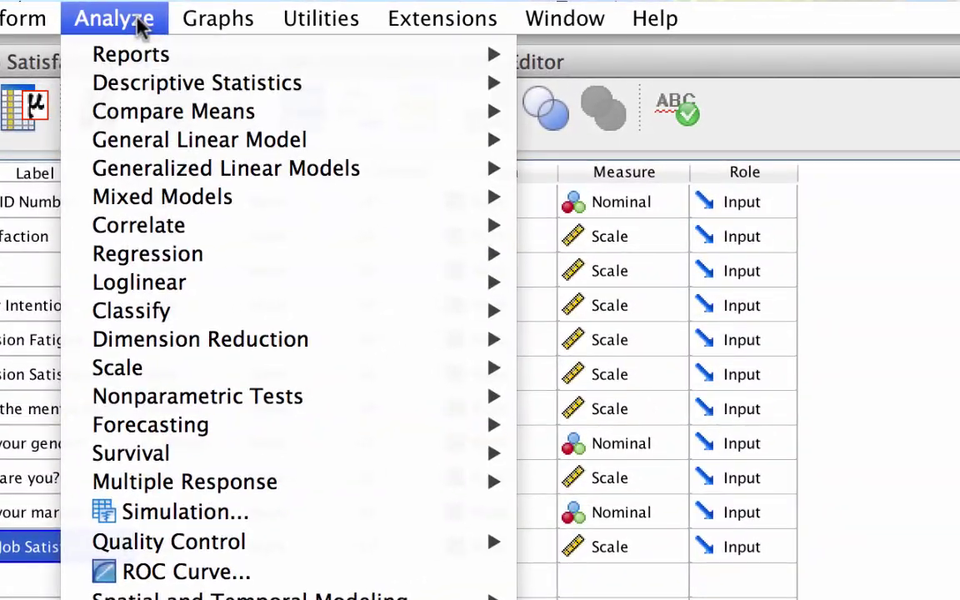
mouse_move(209, 119)
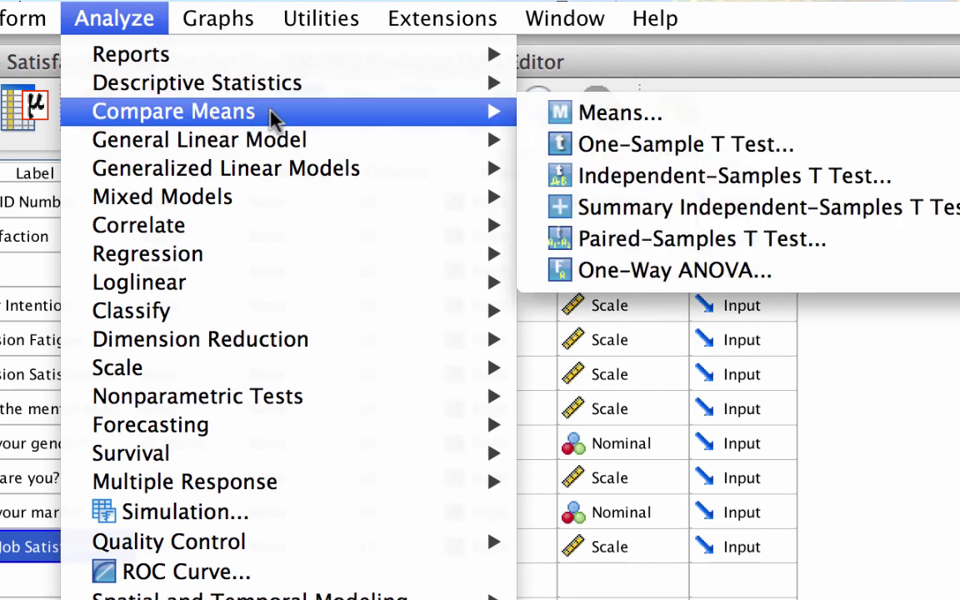
click(688, 185)
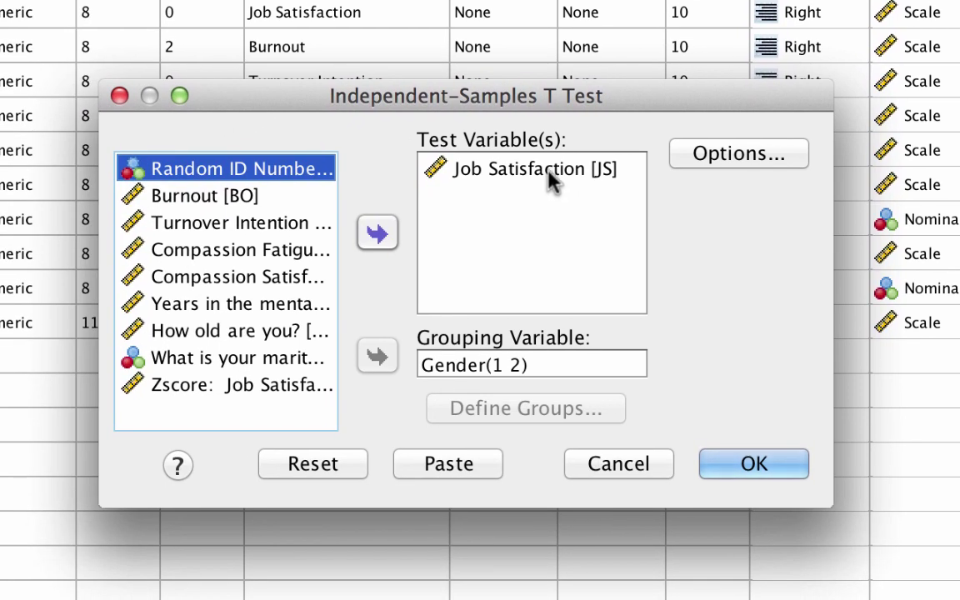
click(456, 232)
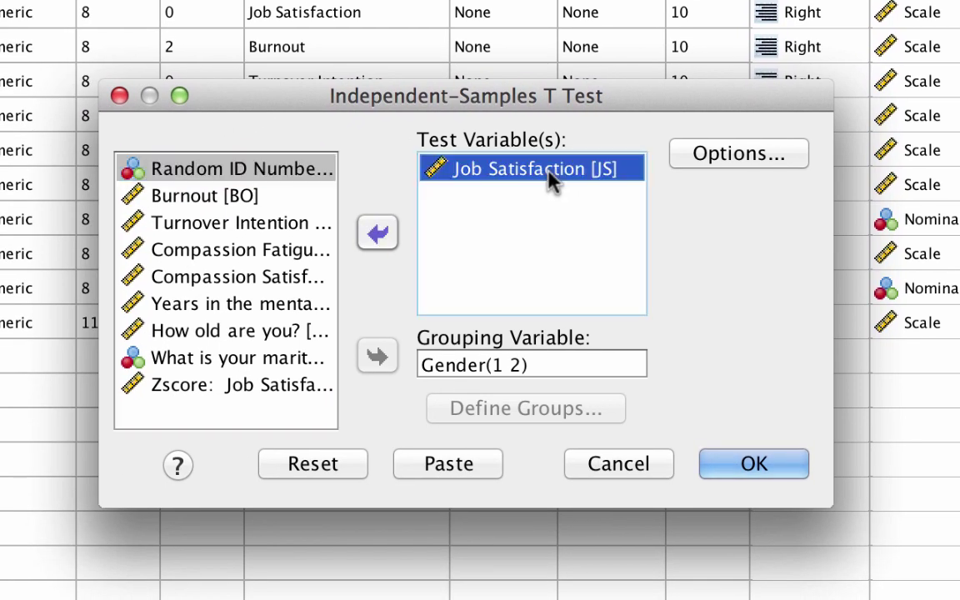
click(377, 234)
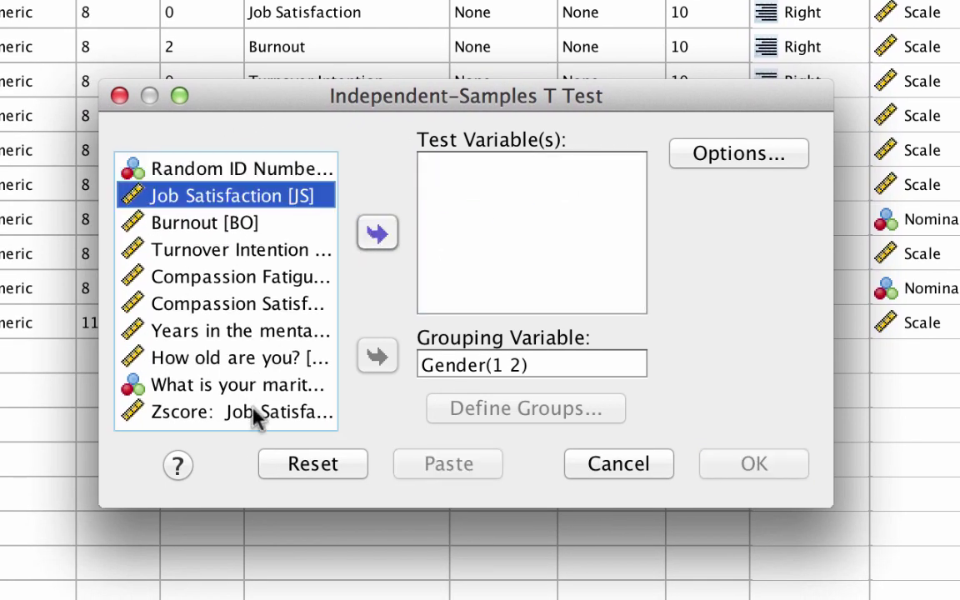
click(258, 414)
click(377, 234)
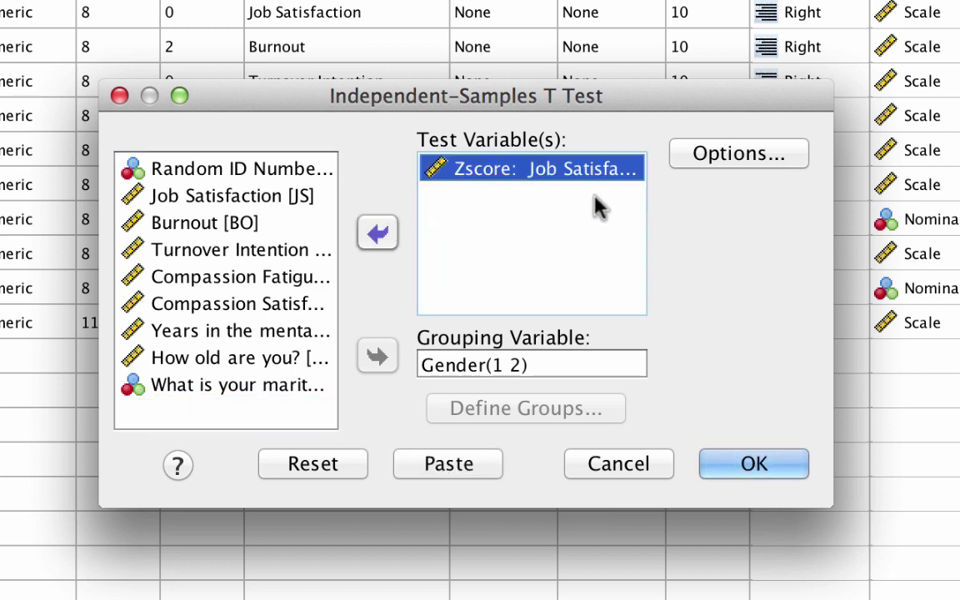
click(734, 473)
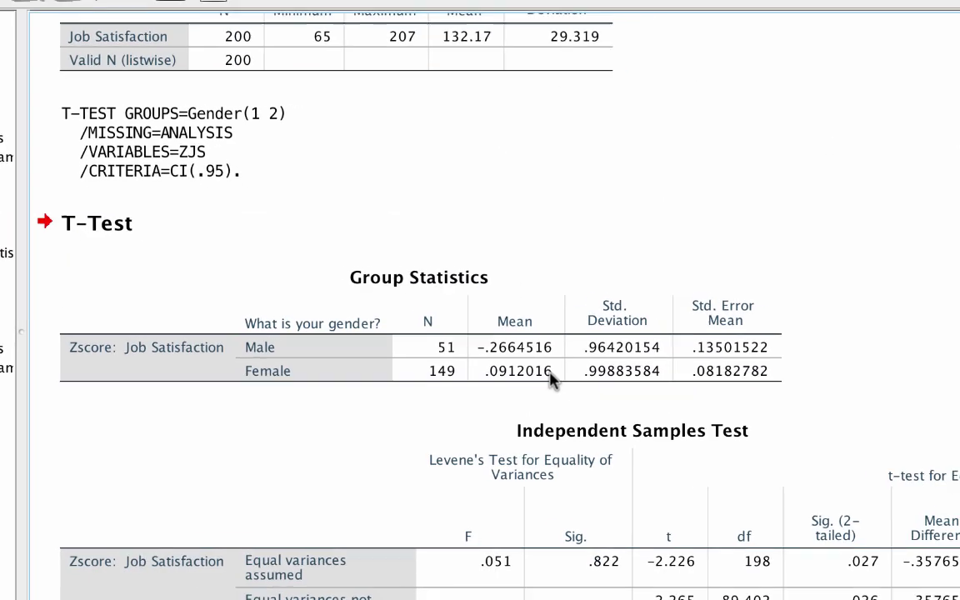
Scroll the Independent Samples Test table to show Mean Difference -.35765319 and its confidence interval.
click(505, 368)
click(490, 348)
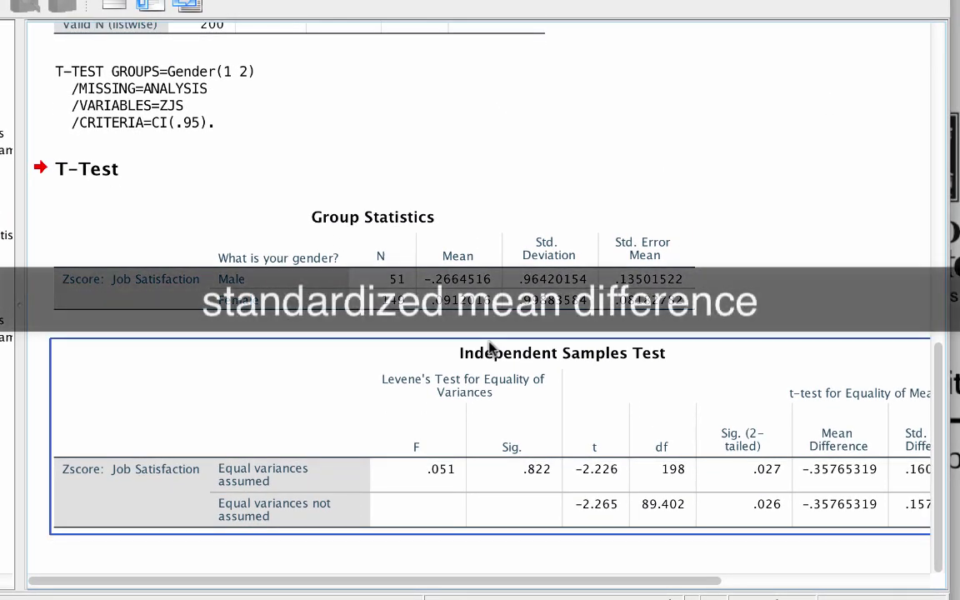
scroll(490, 348, right, 6)
click(511, 265)
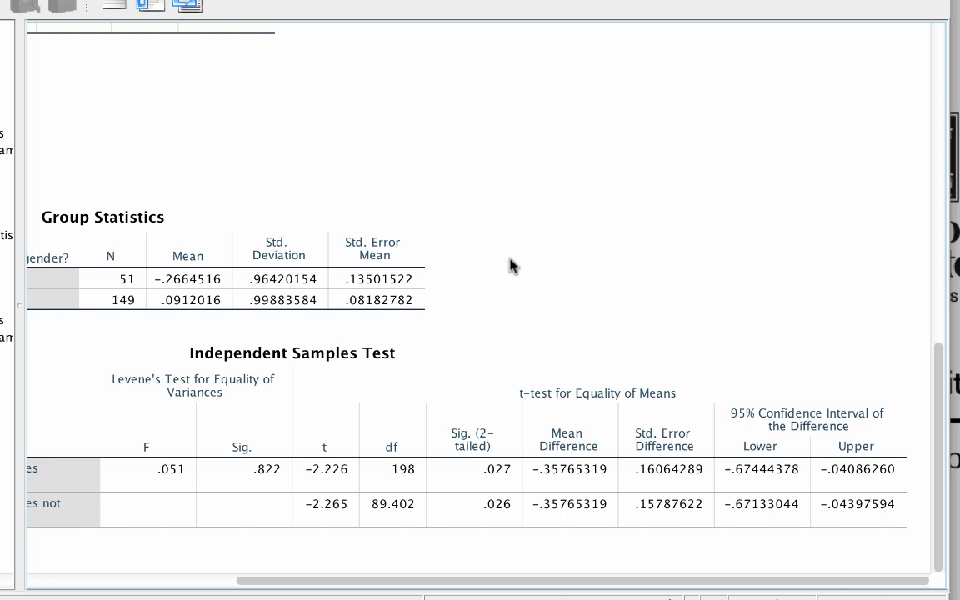
click(521, 377)
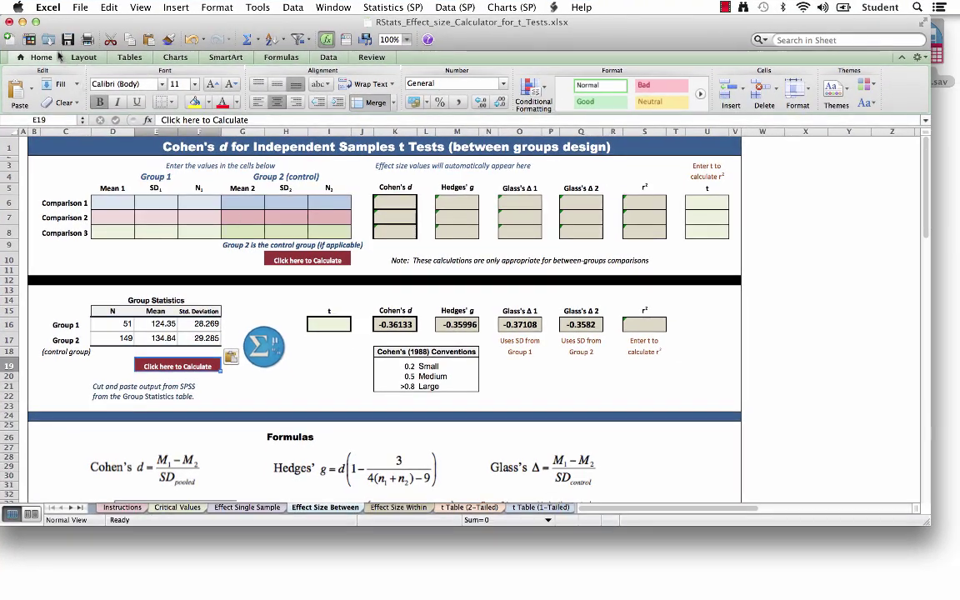
Hide Excel to show the z-score t-test: Mean Difference -.35765319, 95% CI -.67444378 to -.04086260.
click(23, 23)
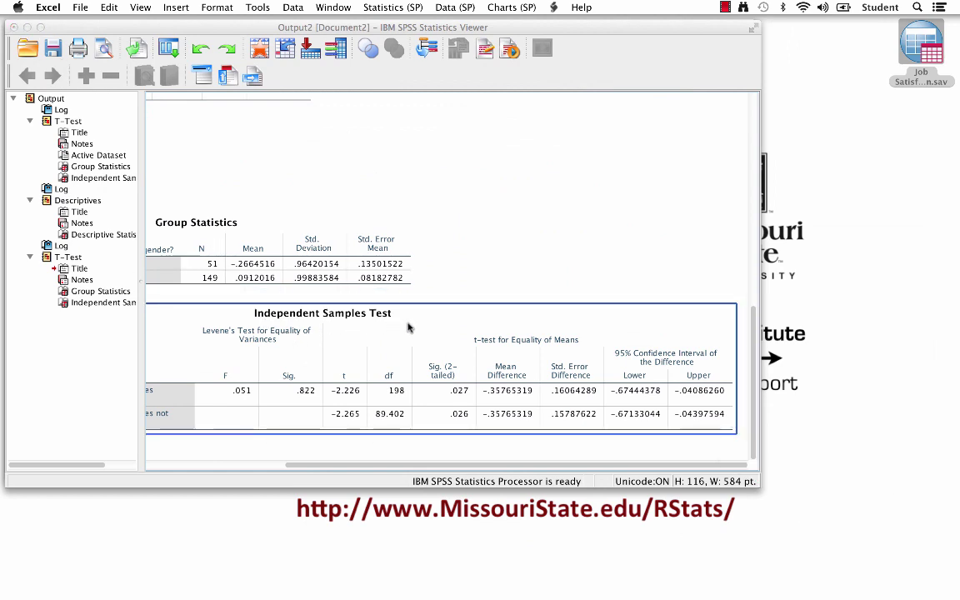
click(517, 272)
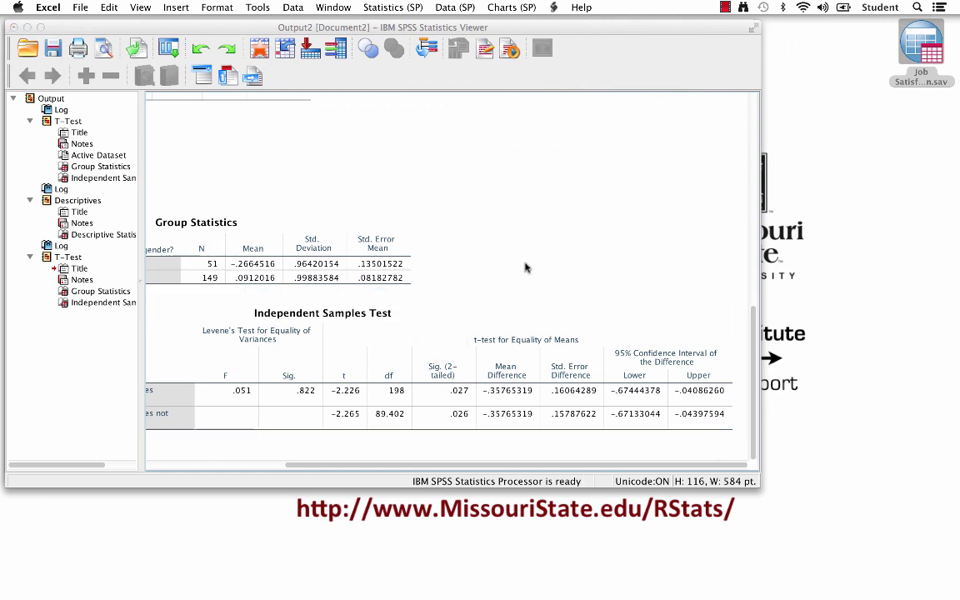